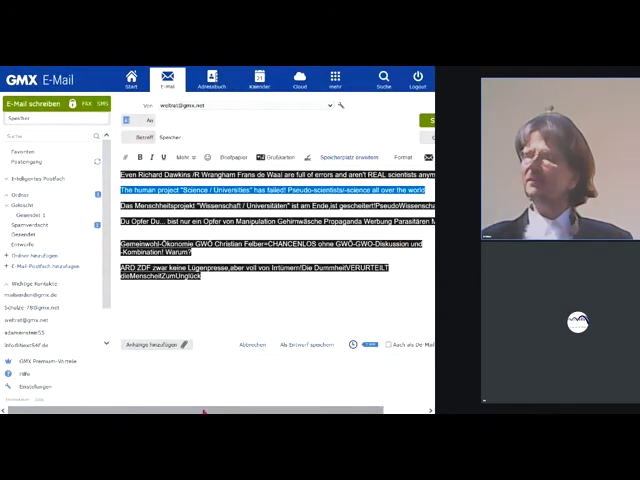
Switch to the World's Council of Wise People site, then close and reopen its hamburger menu showing Über uns.
{"action": "left_click_drag", "start_coordinate": [203, 411], "coordinate": [253, 411]}
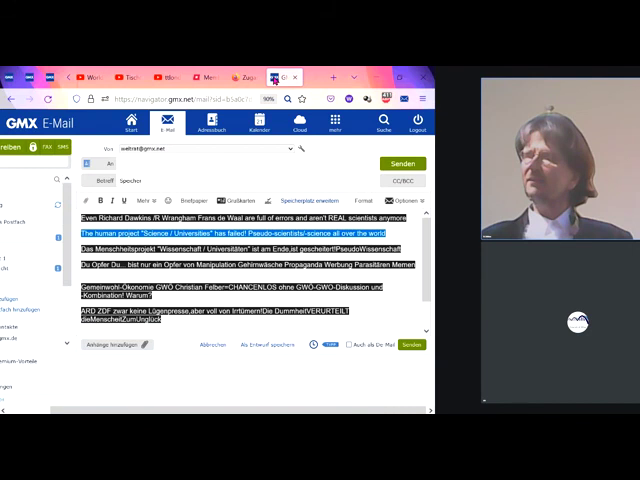
{"action": "scroll", "coordinate": [275, 79], "scroll_direction": "up", "scroll_amount": 5}
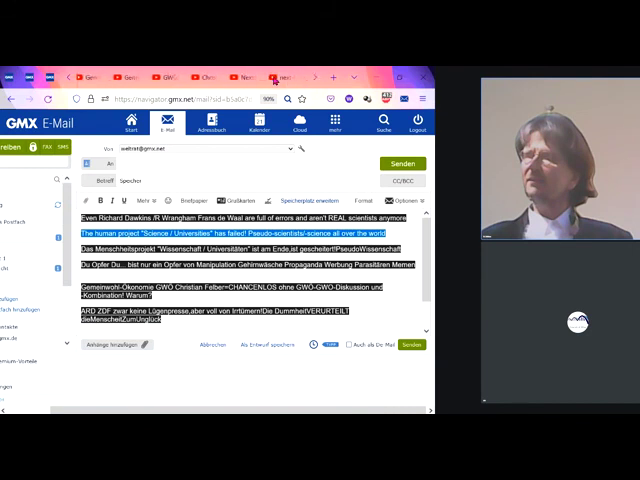
{"action": "scroll", "coordinate": [275, 80], "scroll_direction": "up", "scroll_amount": 2}
{"action": "scroll", "coordinate": [272, 80], "scroll_direction": "up", "scroll_amount": 2}
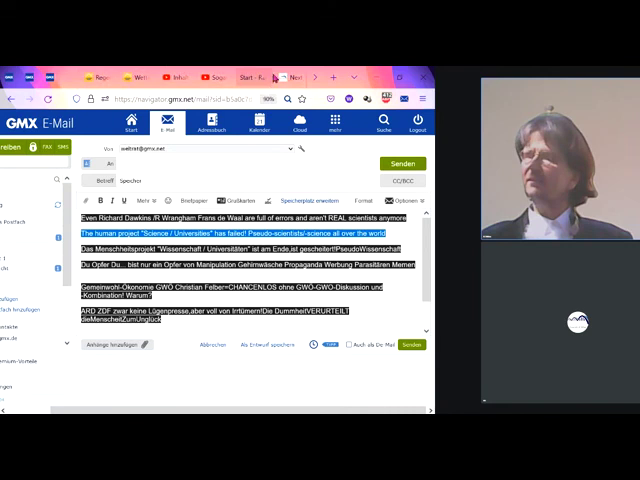
{"action": "left_click", "coordinate": [289, 76]}
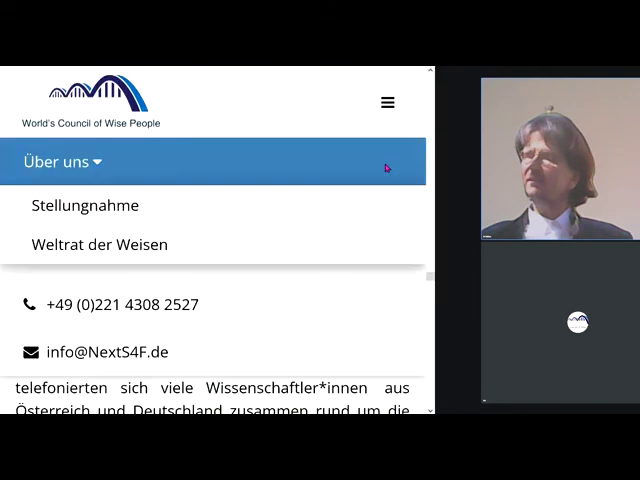
{"action": "left_click", "coordinate": [388, 108]}
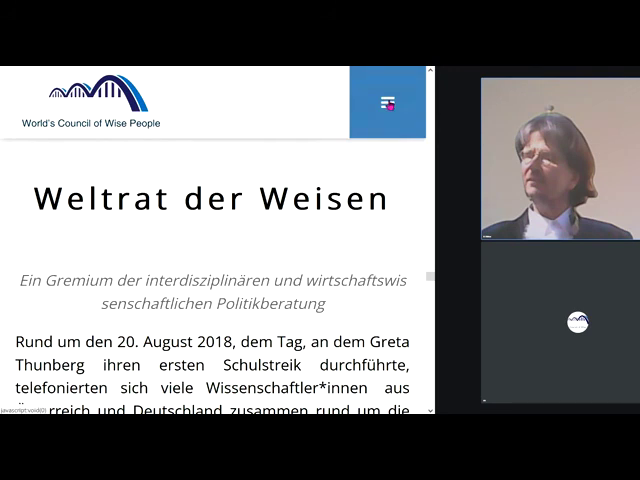
{"action": "left_click", "coordinate": [389, 104]}
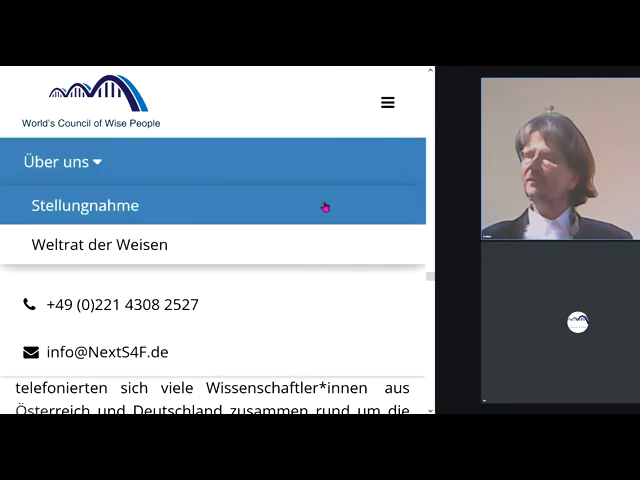